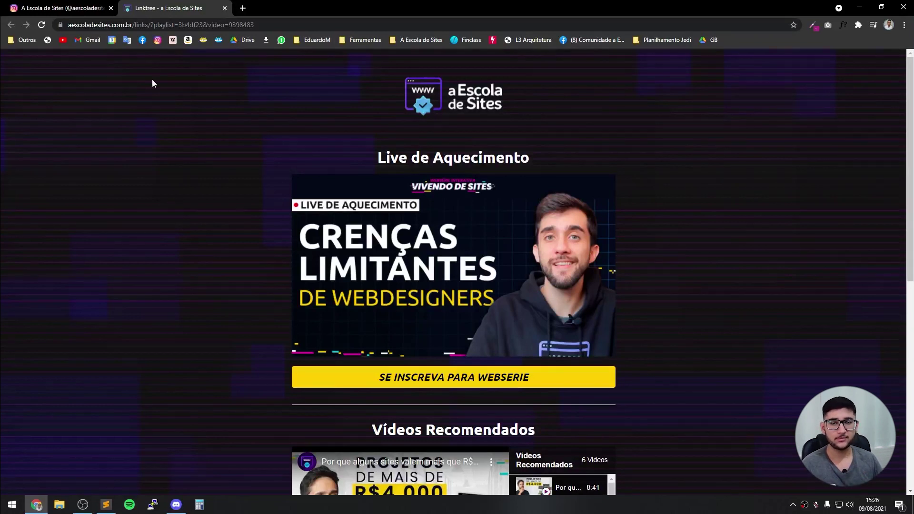
drag(151, 27, 68, 25)
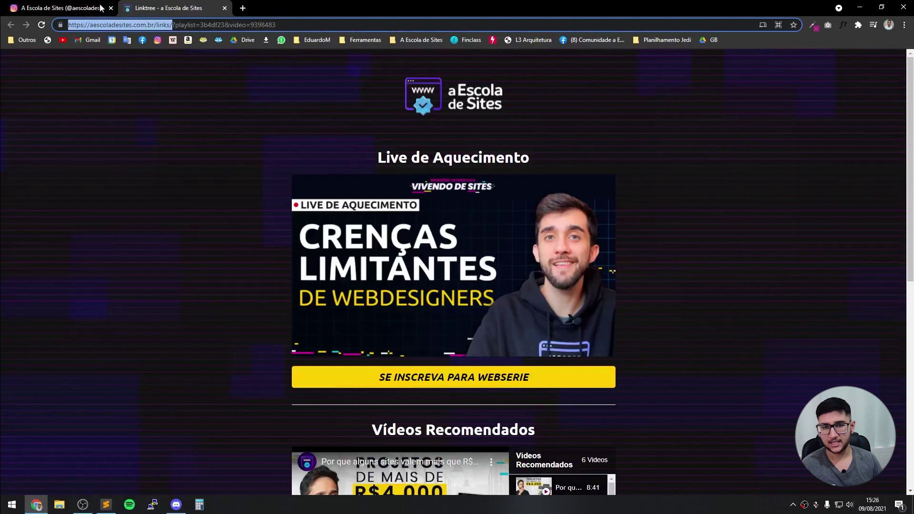
click(173, 25)
drag(172, 25, 348, 25)
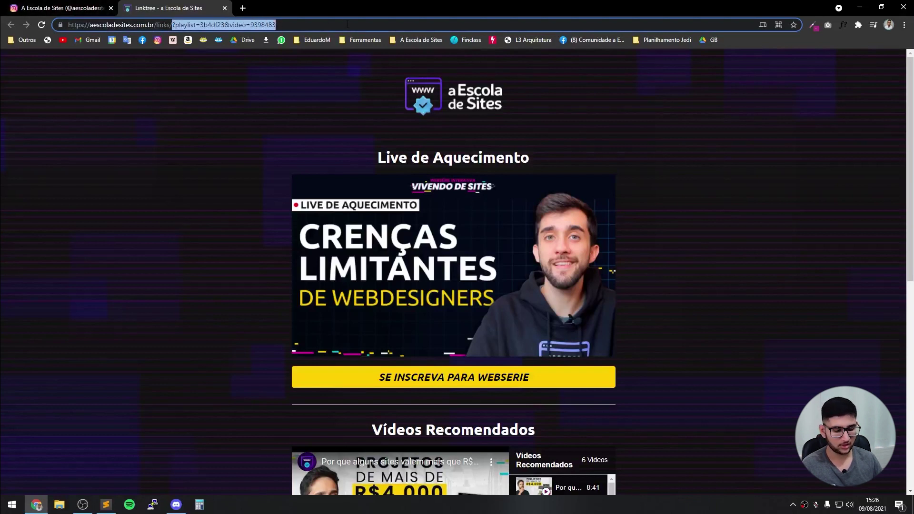
key(BackSpace)
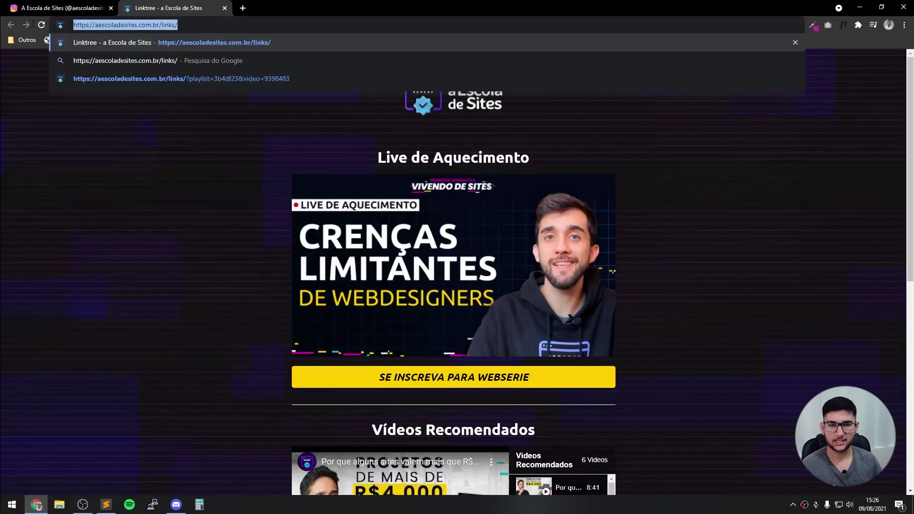
key(ctrl+a)
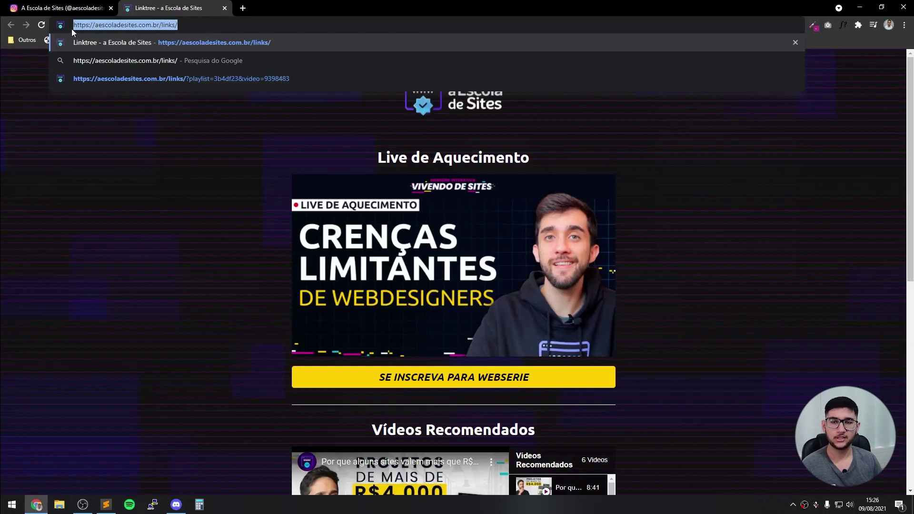
click(89, 25)
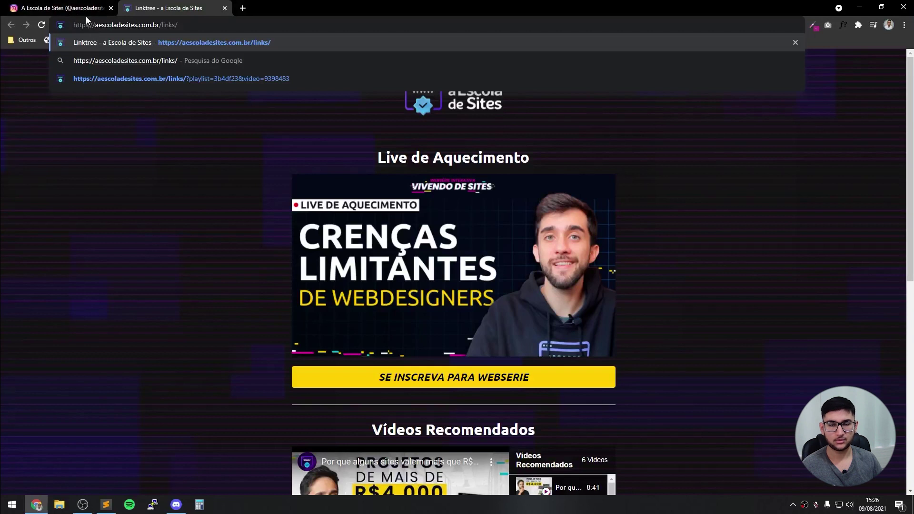
triple_click(202, 26)
right_click(122, 23)
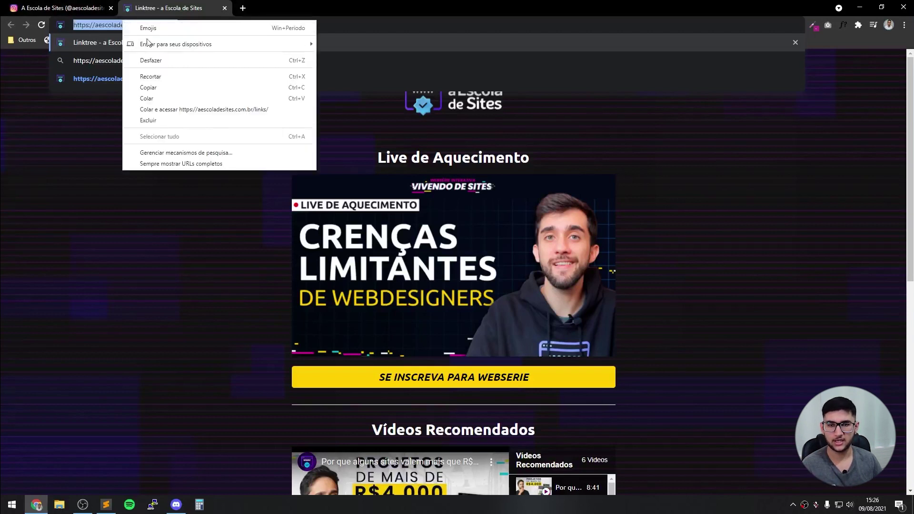
click(153, 87)
click(193, 182)
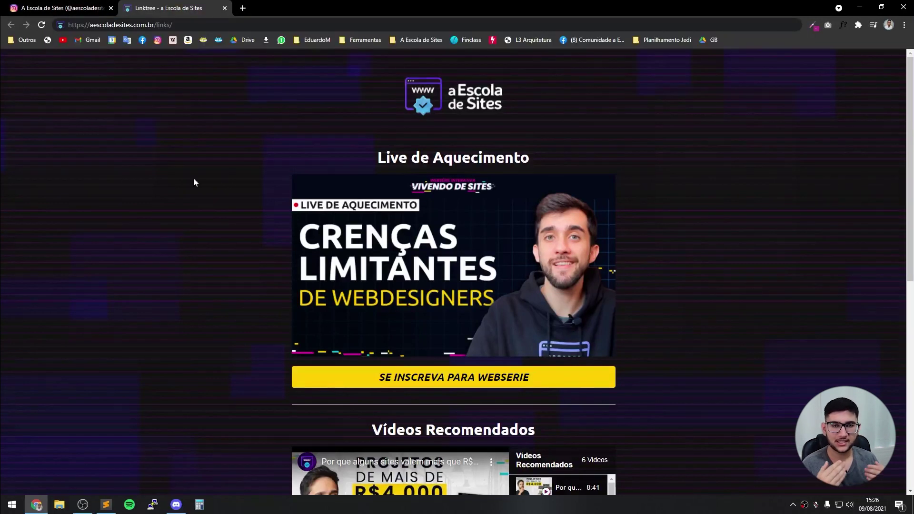
Open canva.com in a new browser tab.
click(243, 8)
text(canva.com)
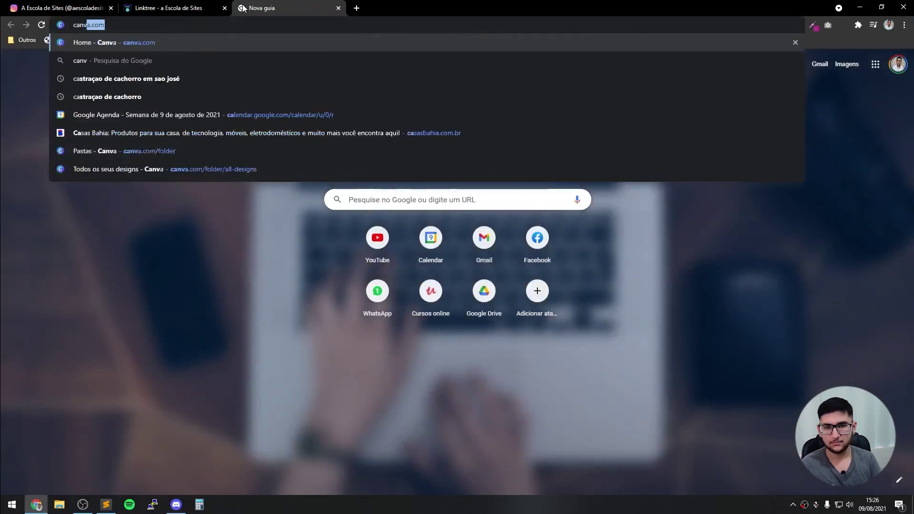
key(Return)
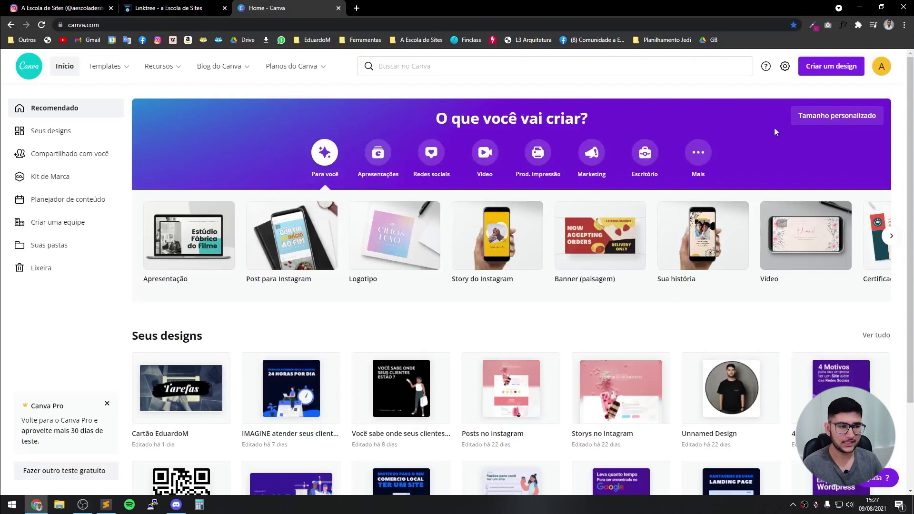
Create a new custom-size design of 3840 × 3840 px.
click(829, 117)
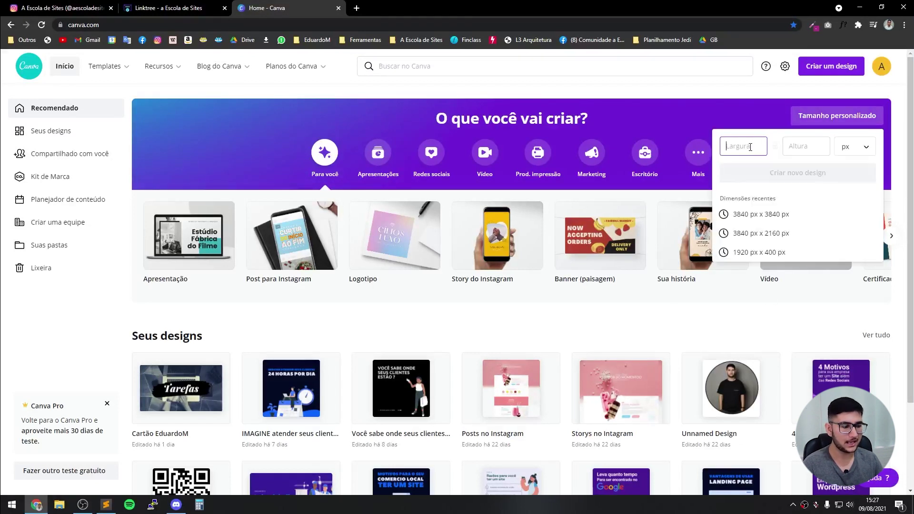
text(3840)
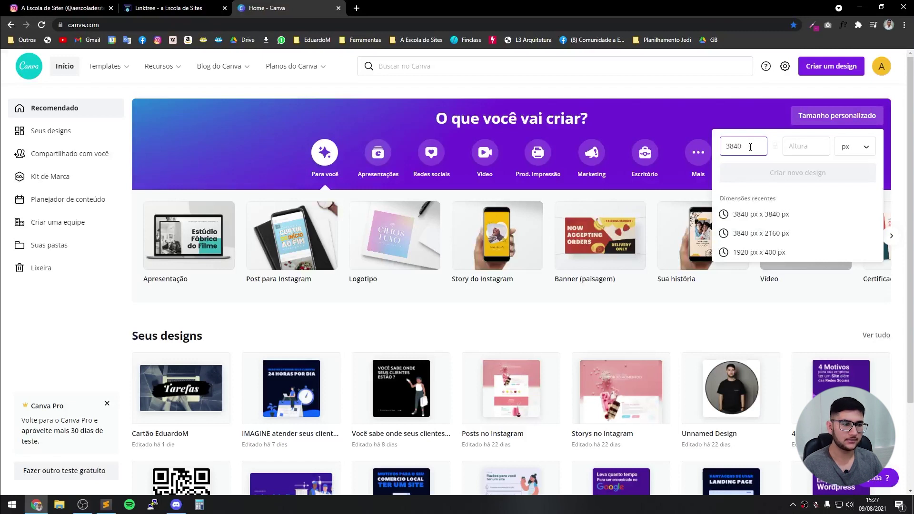
key(Tab)
text(3840)
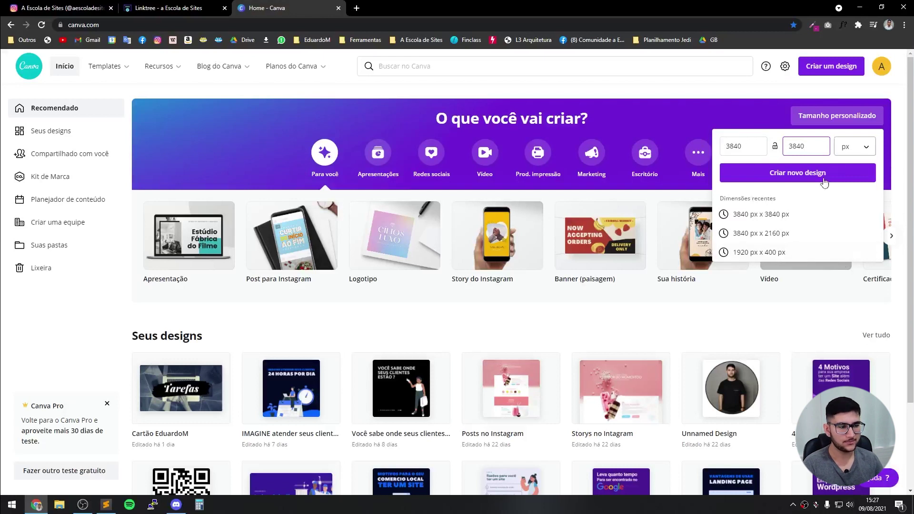
click(768, 173)
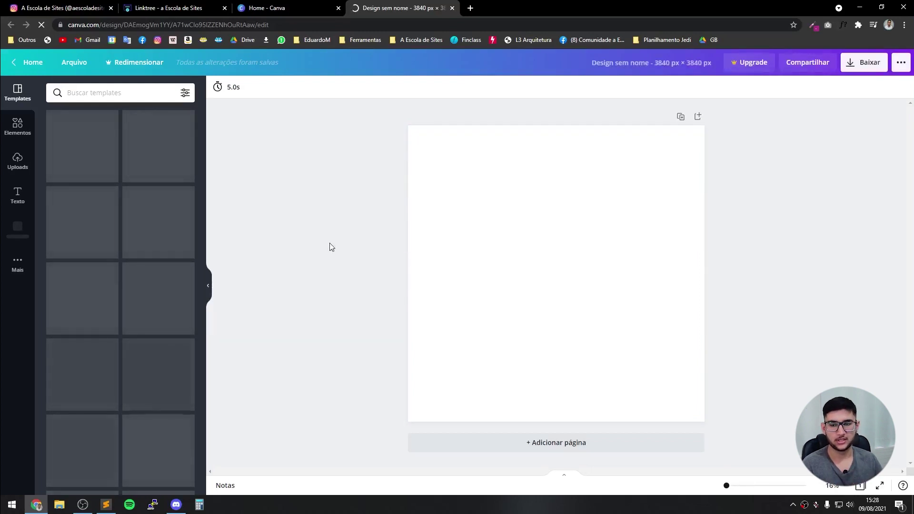
click(19, 272)
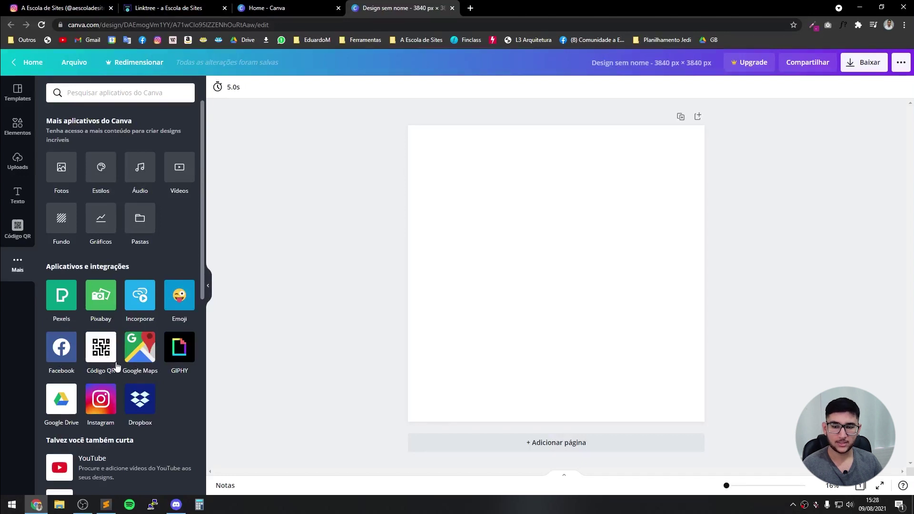
click(101, 350)
click(88, 164)
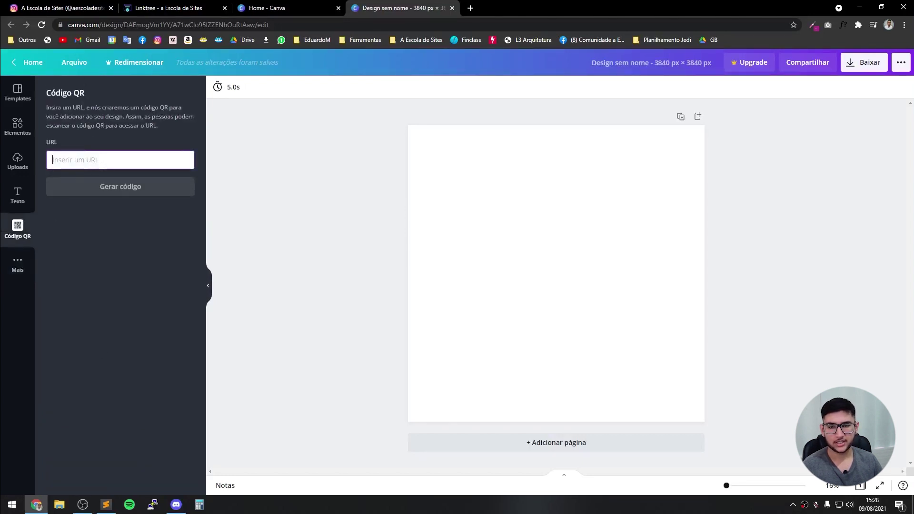
click(171, 6)
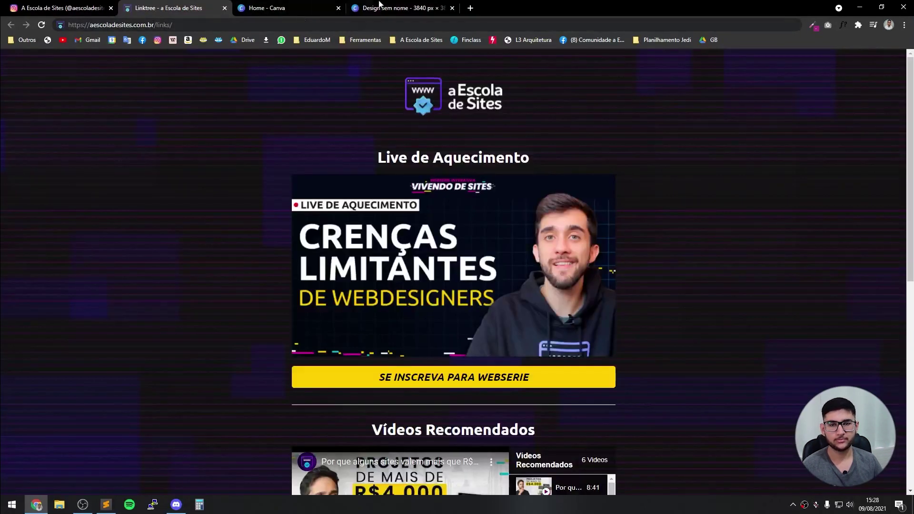
click(381, 6)
right_click(64, 157)
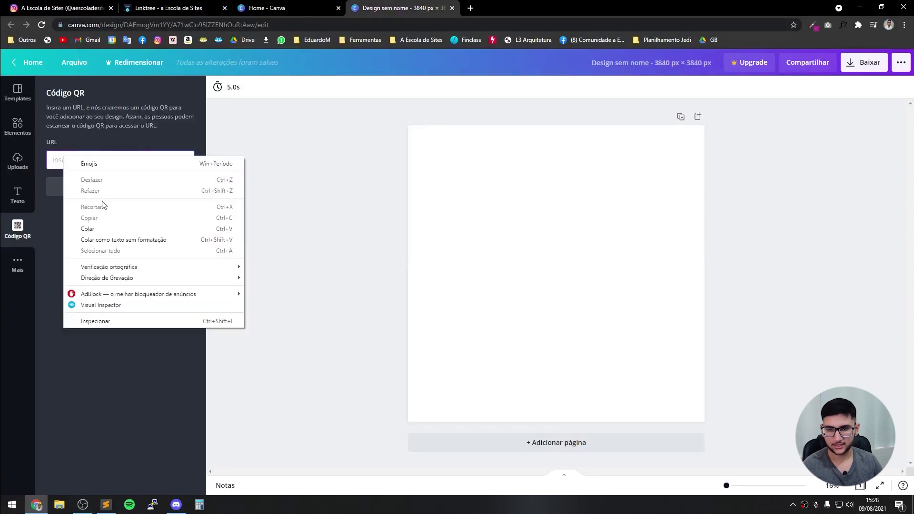
click(101, 229)
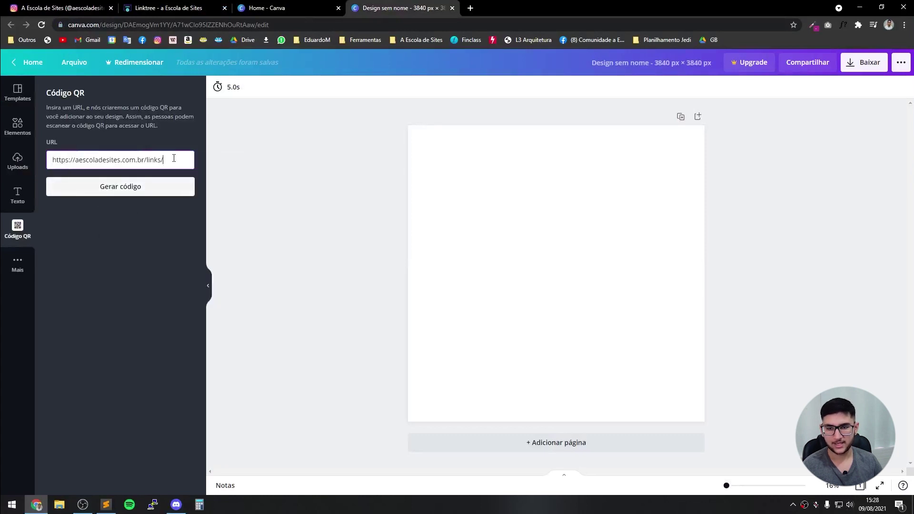
Examine the https prefix of the entered URL and the browser's connection security information.
drag(174, 159, 18, 162)
click(66, 159)
double_click(66, 159)
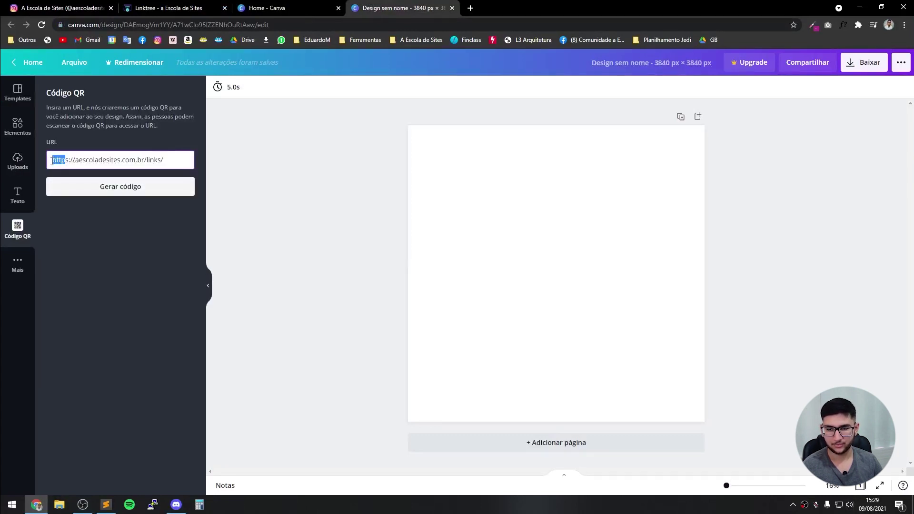
click(75, 162)
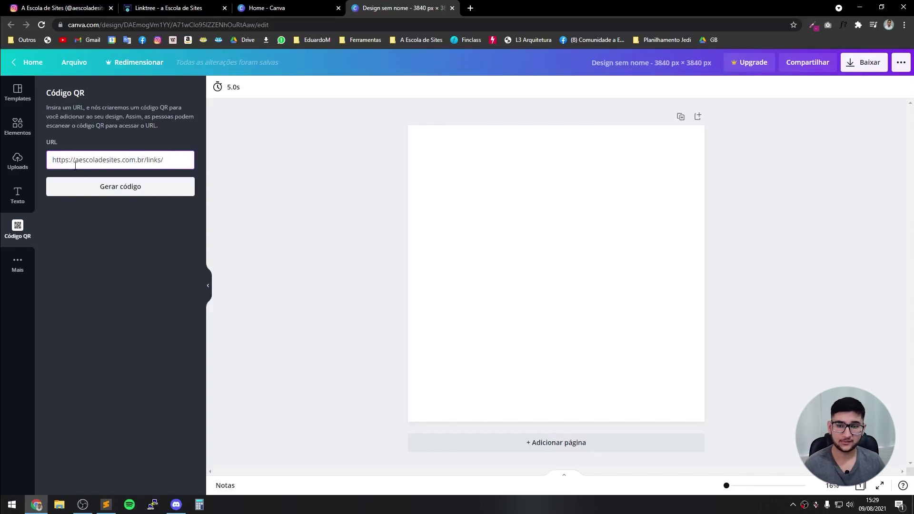
double_click(68, 159)
click(69, 159)
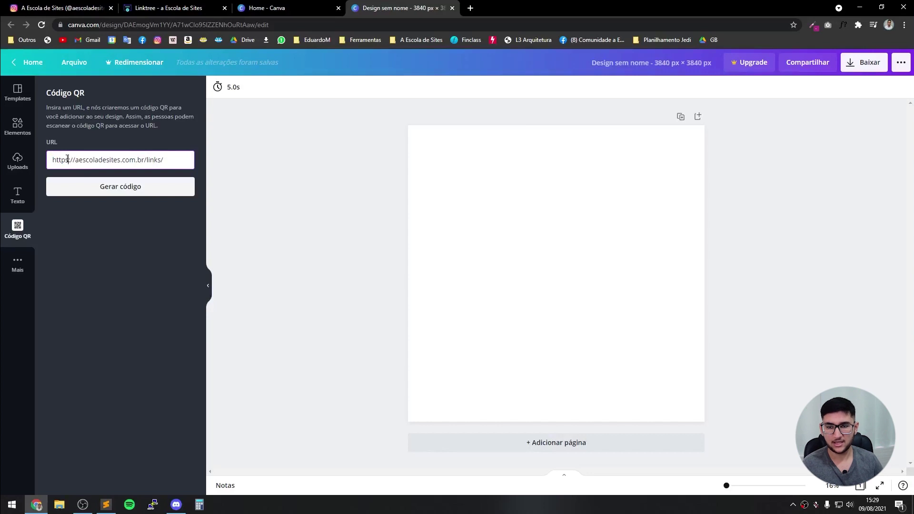
drag(66, 159, 47, 160)
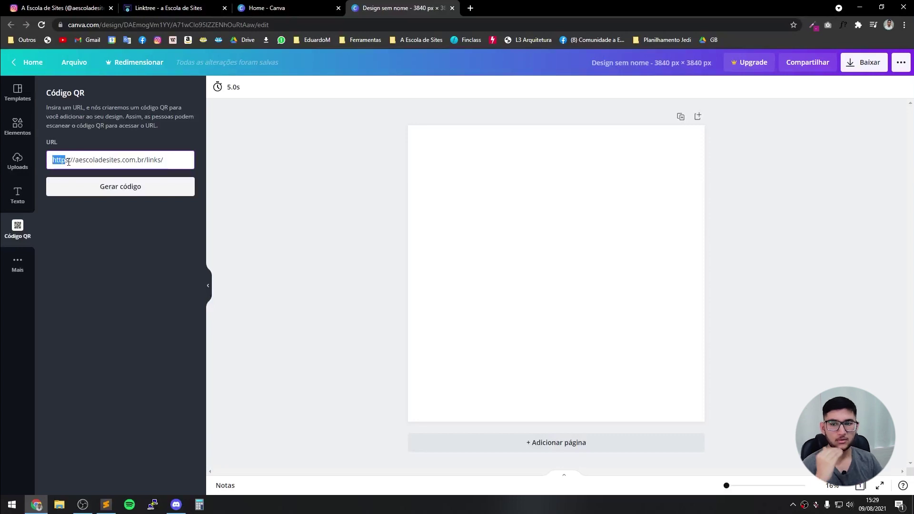
click(68, 161)
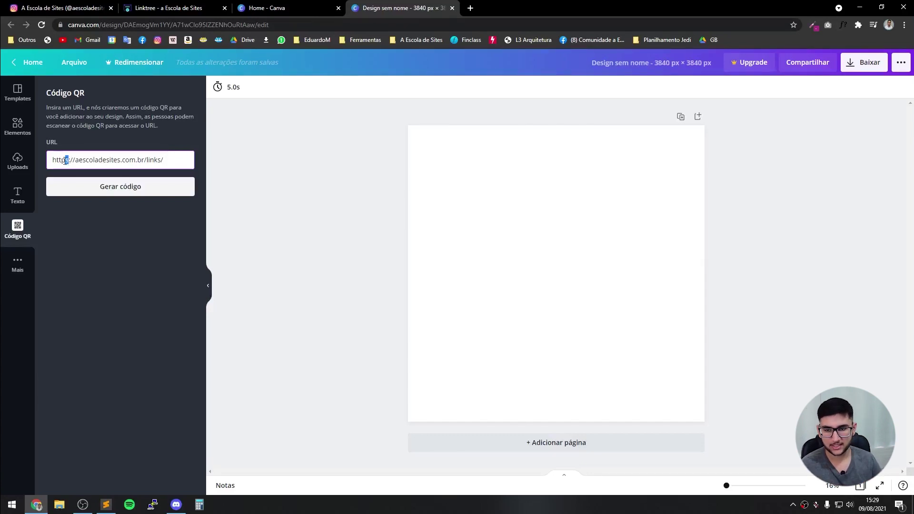
drag(69, 161, 53, 162)
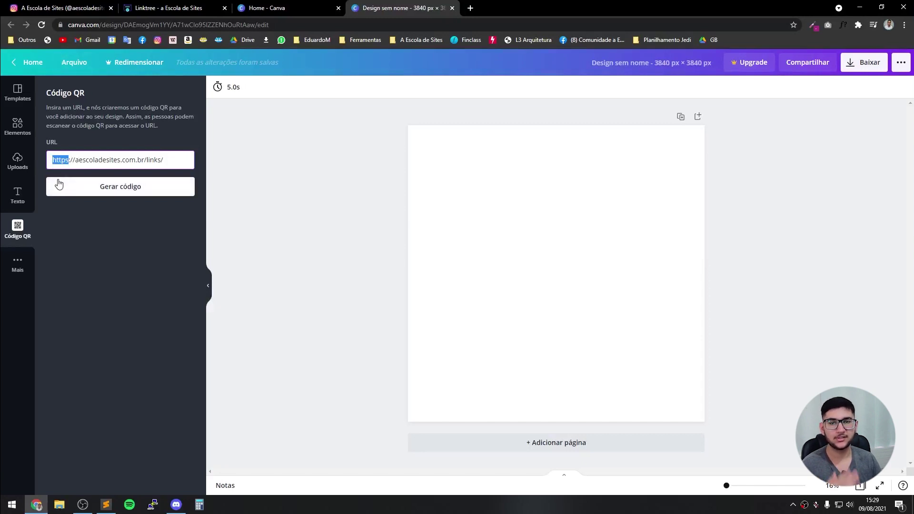
click(61, 25)
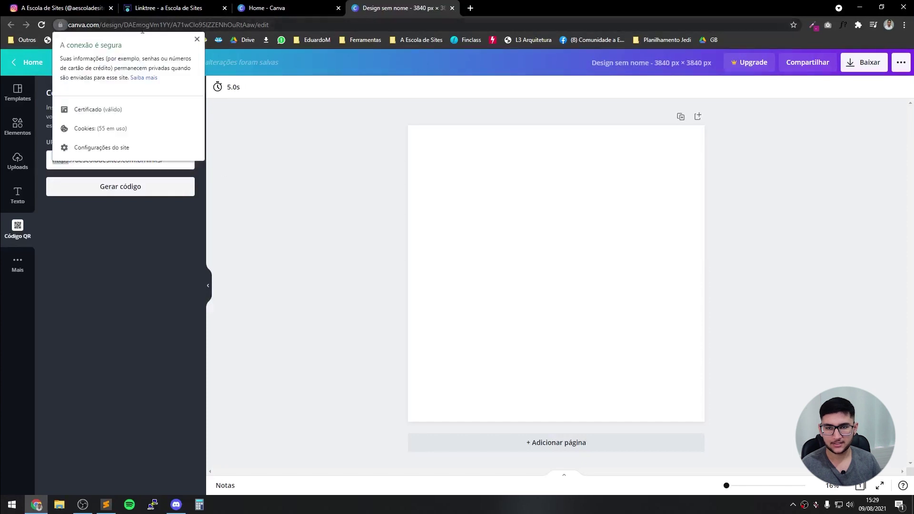
click(105, 300)
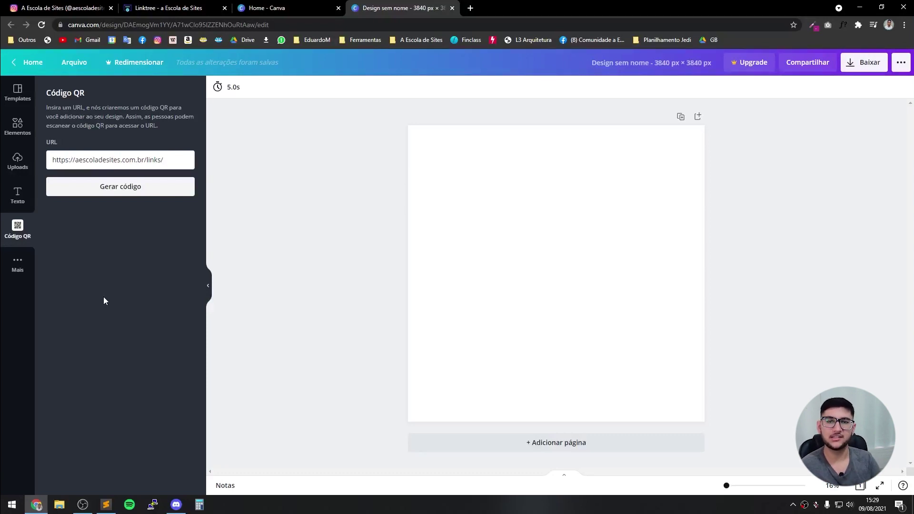
Generate the QR code for the links page URL and place it in the design.
key(ctrl+v)
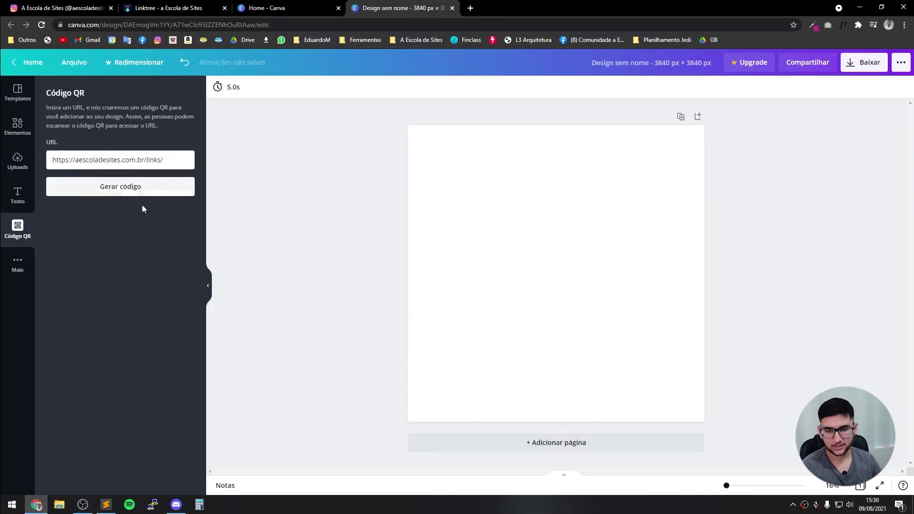
click(101, 190)
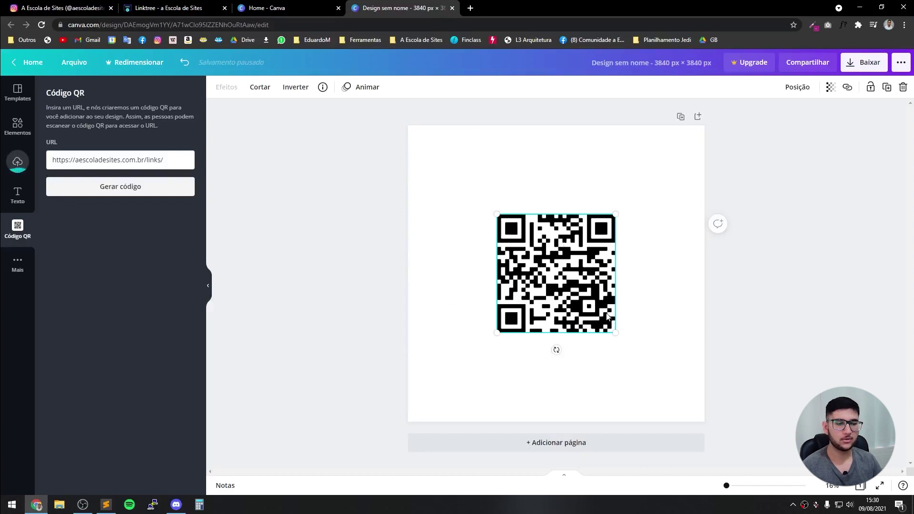
click(382, 279)
Enlarge the QR code to fill the whole 3840 × 3840 px page.
click(611, 323)
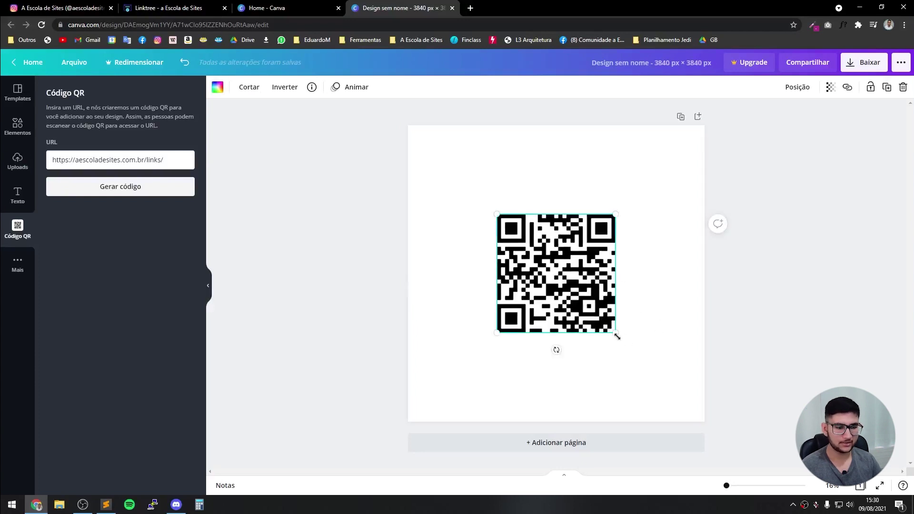
drag(616, 335, 705, 422)
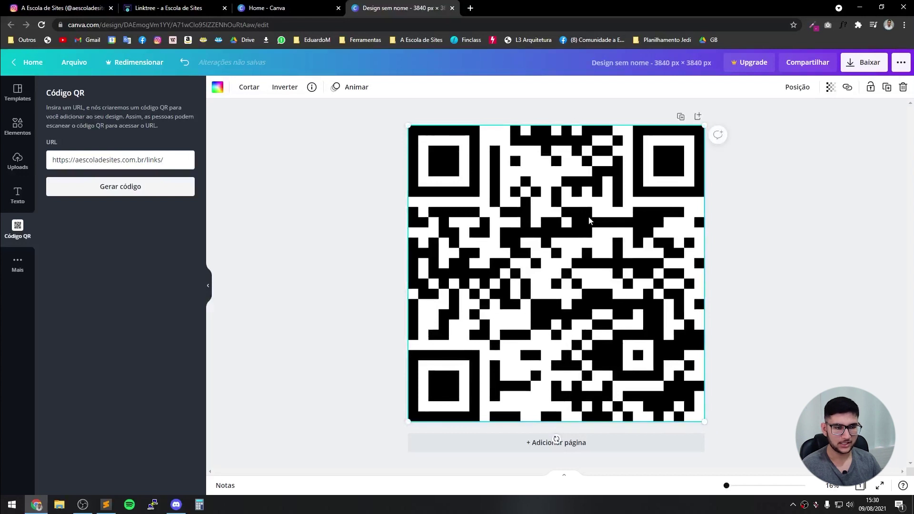
click(351, 281)
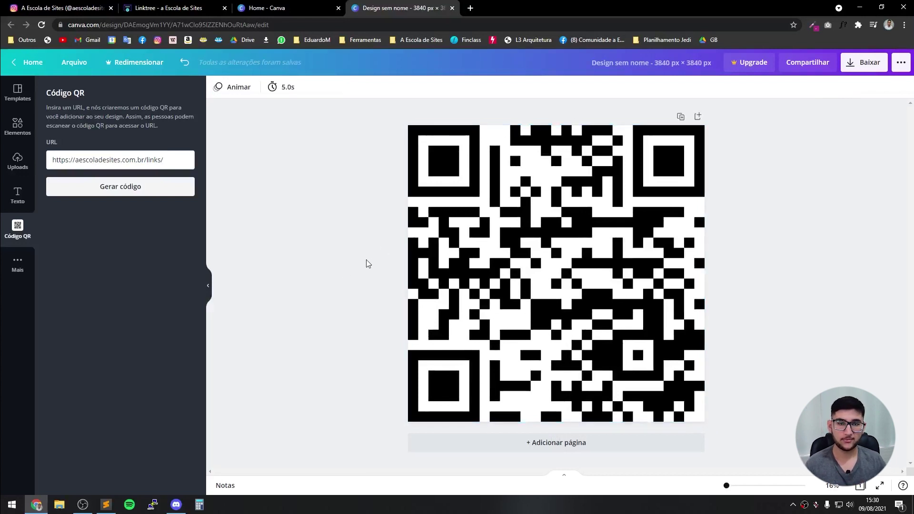
Try resizing and moving the QR code past the page edges, and refit it to the full 3840 × 3840 px page.
click(531, 276)
drag(709, 422, 729, 446)
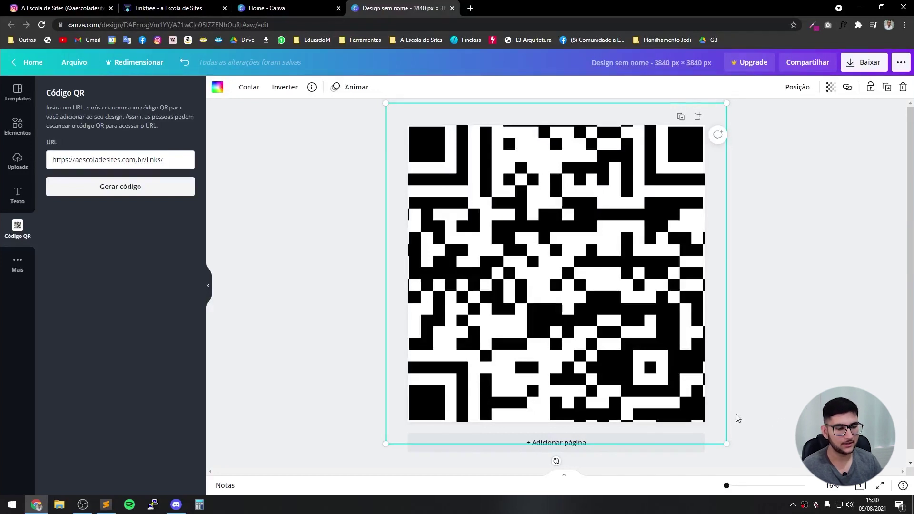
drag(731, 444, 696, 413)
key(super)
drag(646, 359, 666, 375)
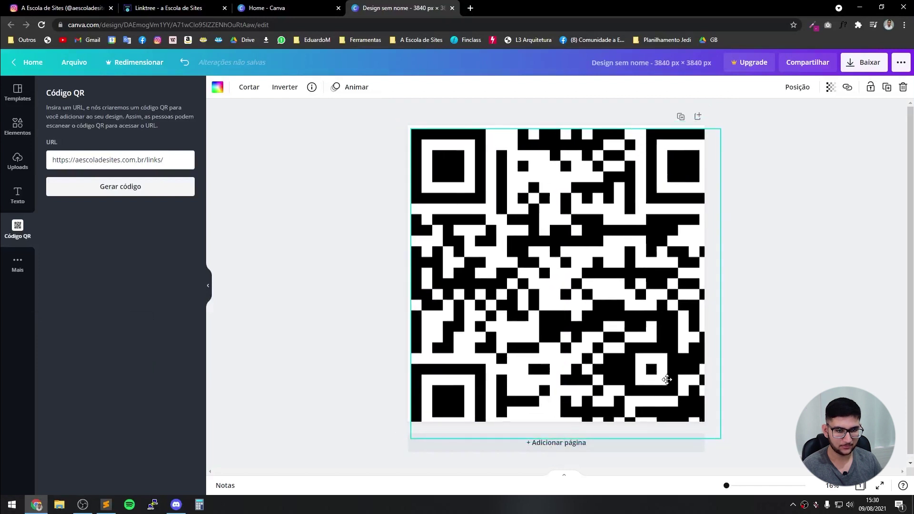
drag(717, 433, 705, 422)
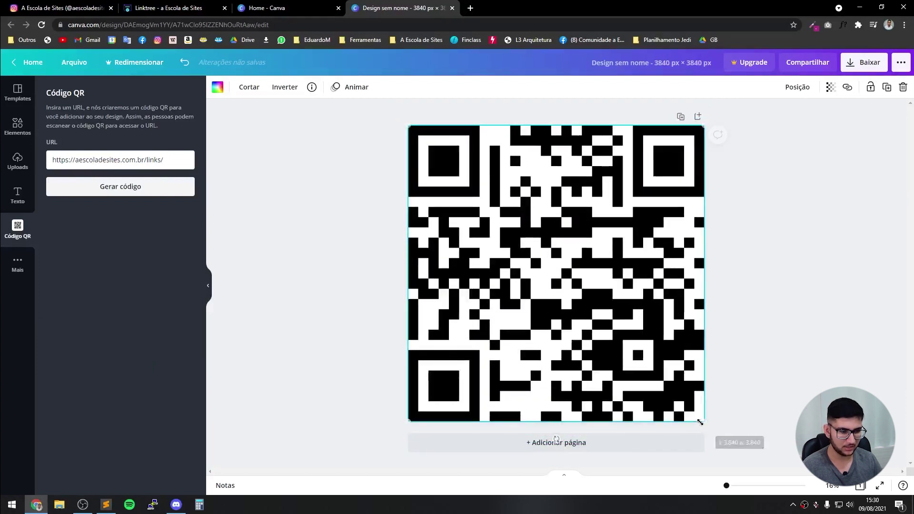
click(398, 302)
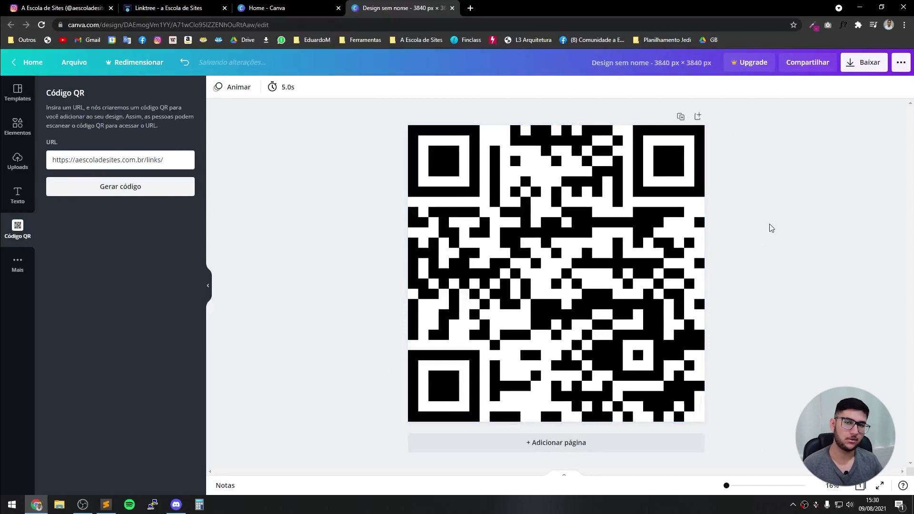
Open the design's download settings, review the available file formats, and choose PNG as the file format.
click(868, 67)
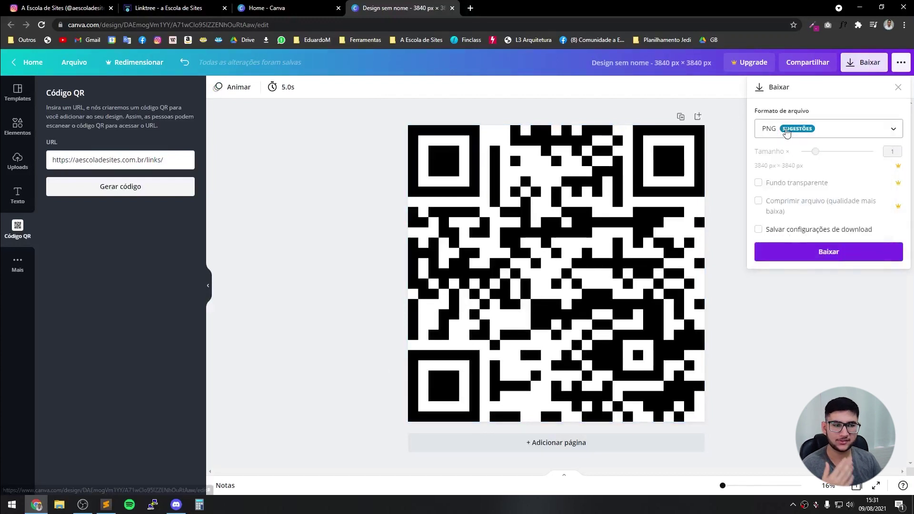
click(787, 133)
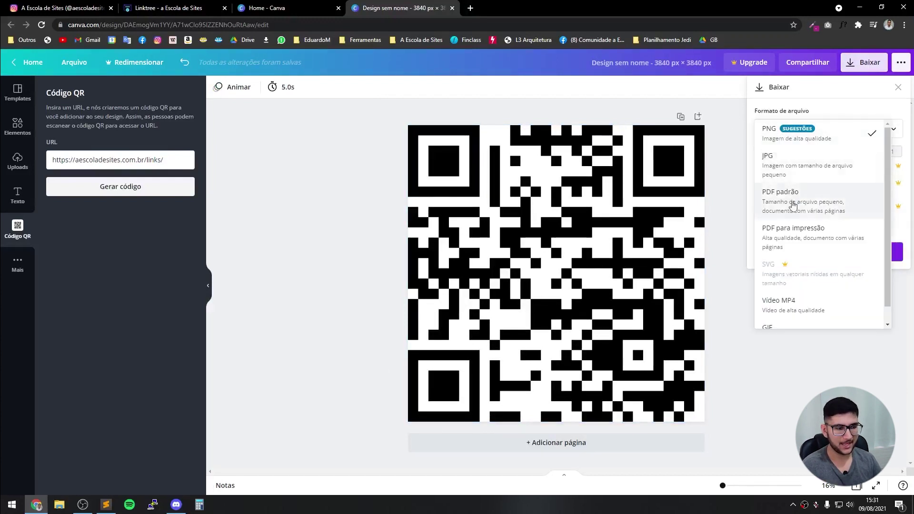
scroll(789, 238, down, 1)
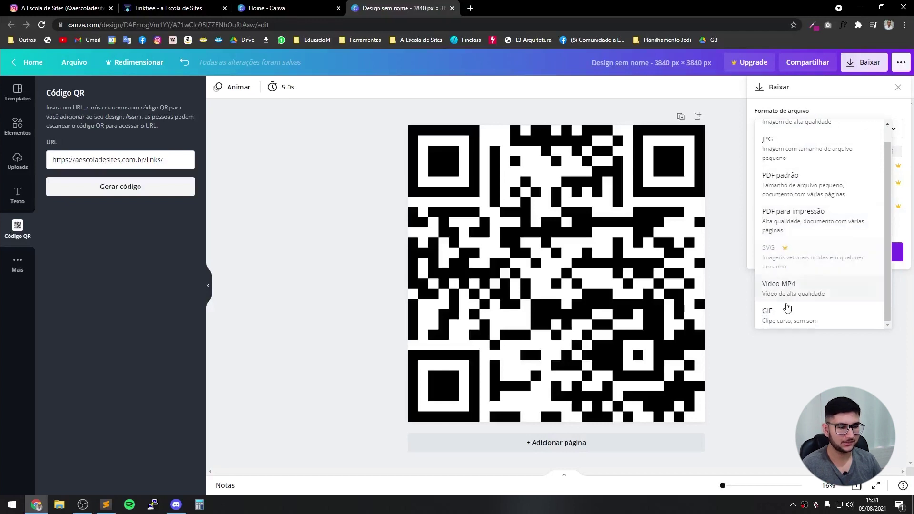
scroll(770, 264, up, 1)
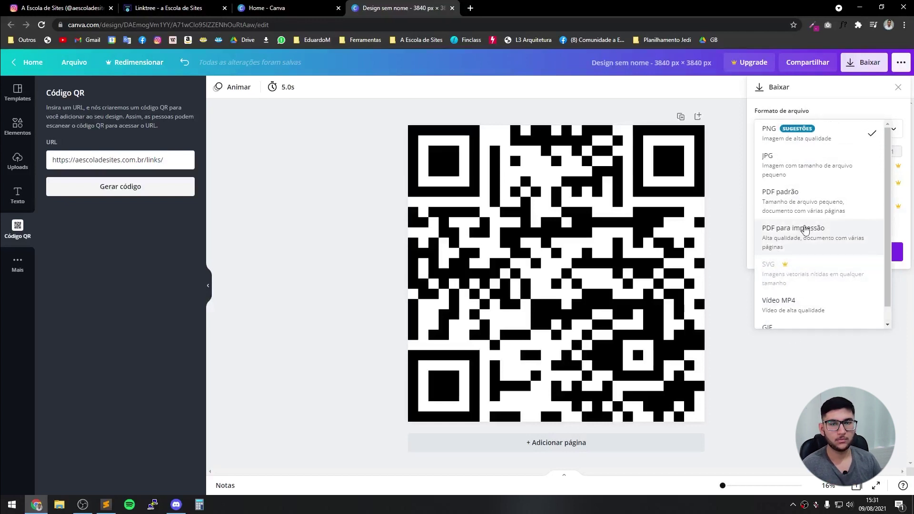
click(802, 137)
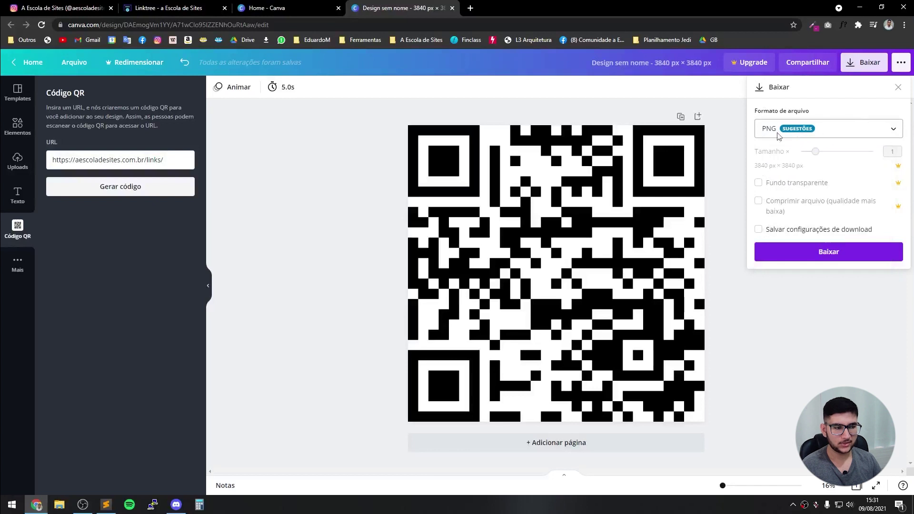
Download the QR code design, save it as Design sem nome.png in the Downloads folder, and open the saved image.
click(816, 260)
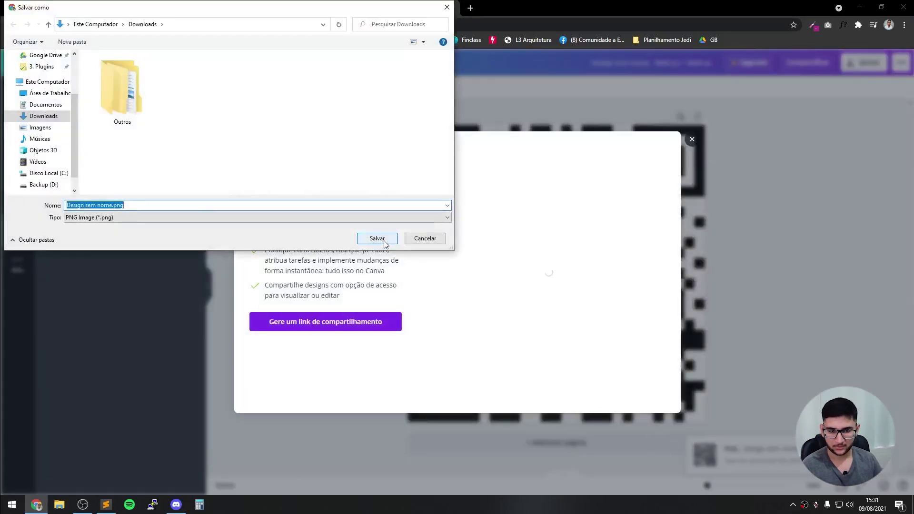
click(386, 238)
click(47, 485)
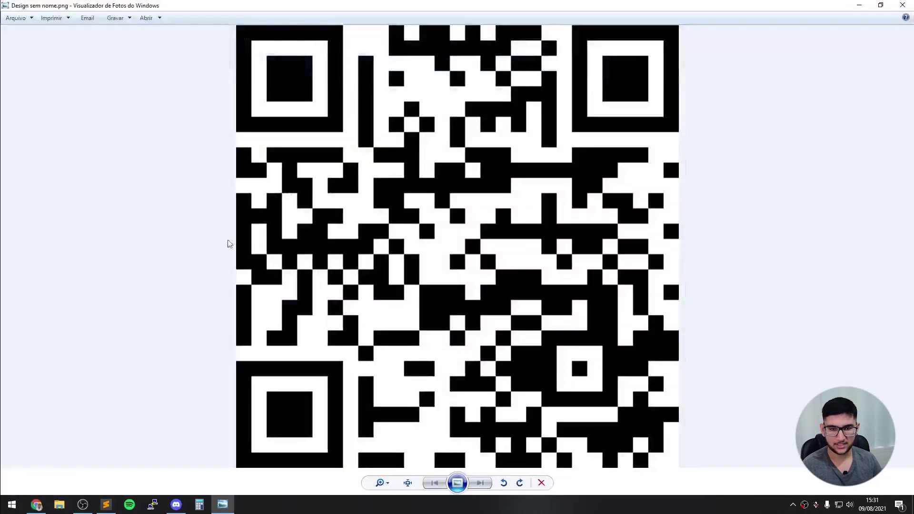